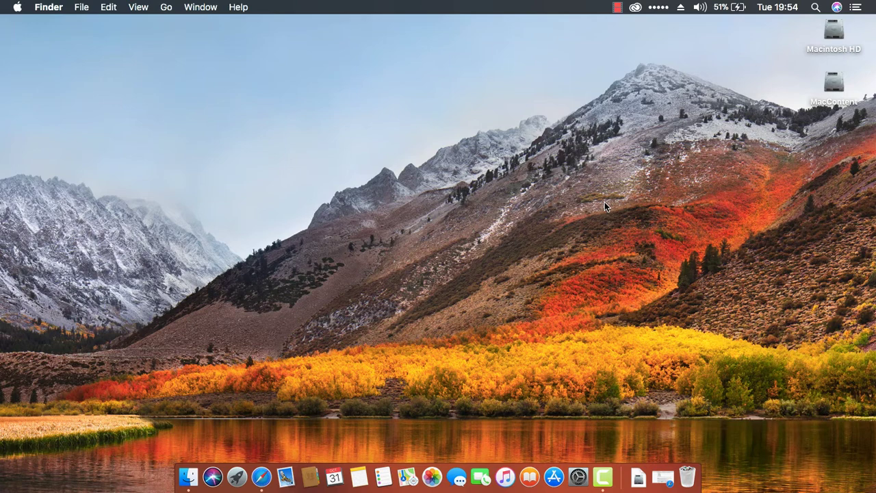
# Check this Mac's model and serial number in About This Mac
pyautogui.click(17, 7)
pyautogui.click(42, 22)
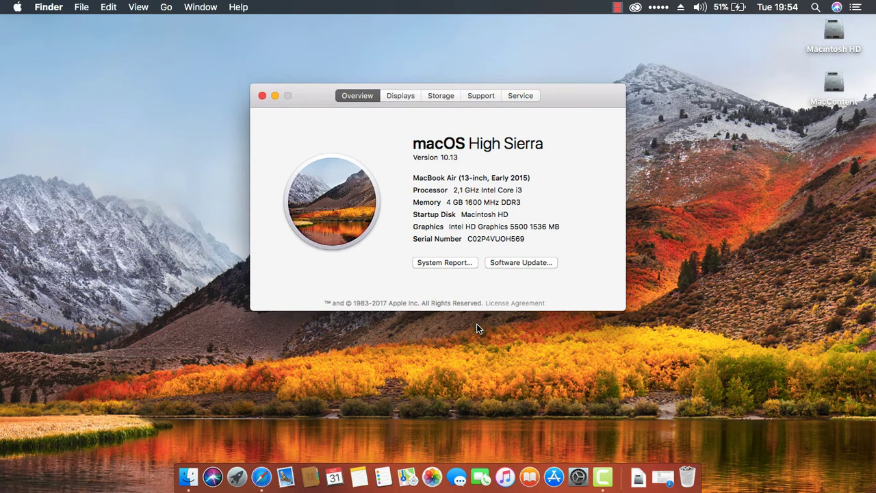
pyautogui.click(263, 97)
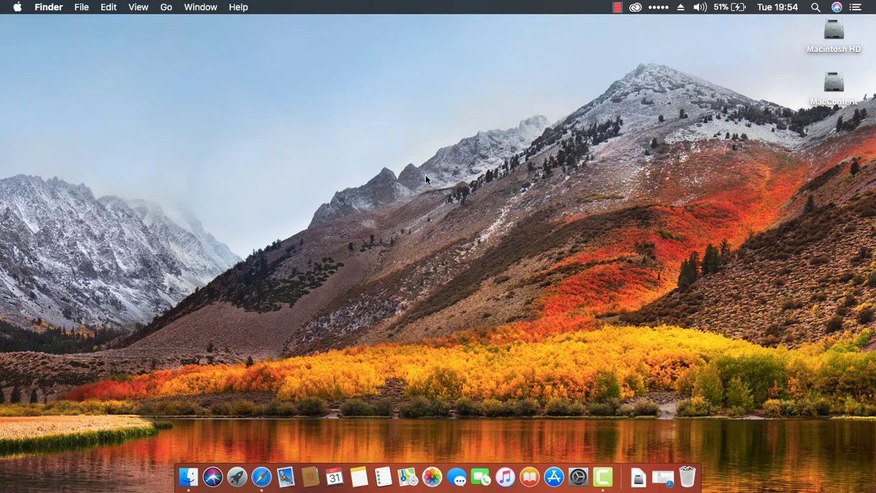
# Restore the iMessage guide in Safari, read through it, and close its tab
pyautogui.click(661, 477)
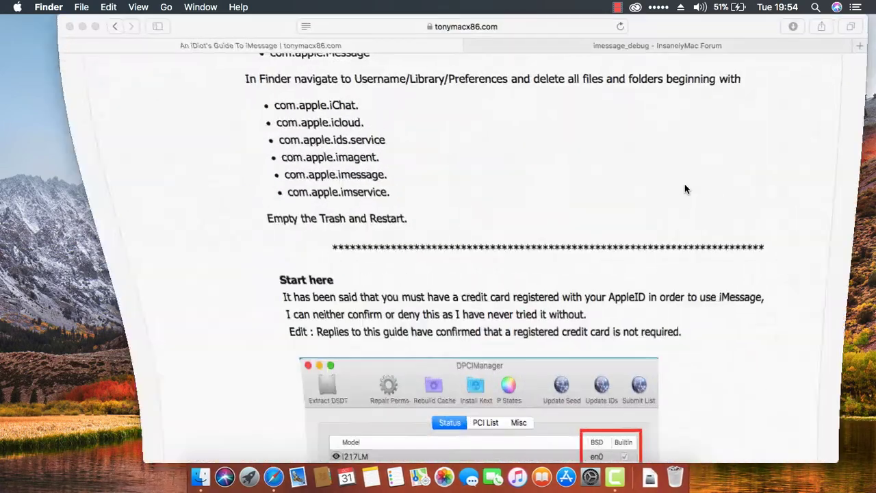
pyautogui.scroll(10, 657, 233)
pyautogui.scroll(5, 644, 276)
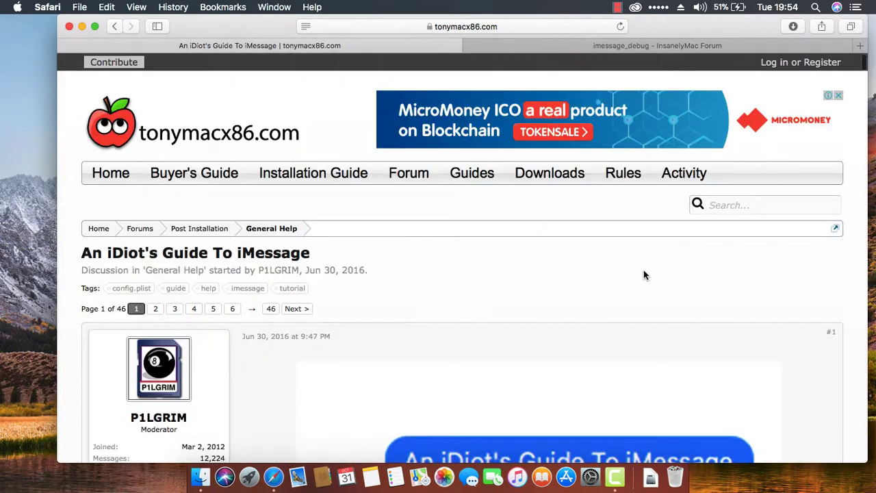
pyautogui.scroll(-5, 644, 275)
pyautogui.scroll(-3, 644, 275)
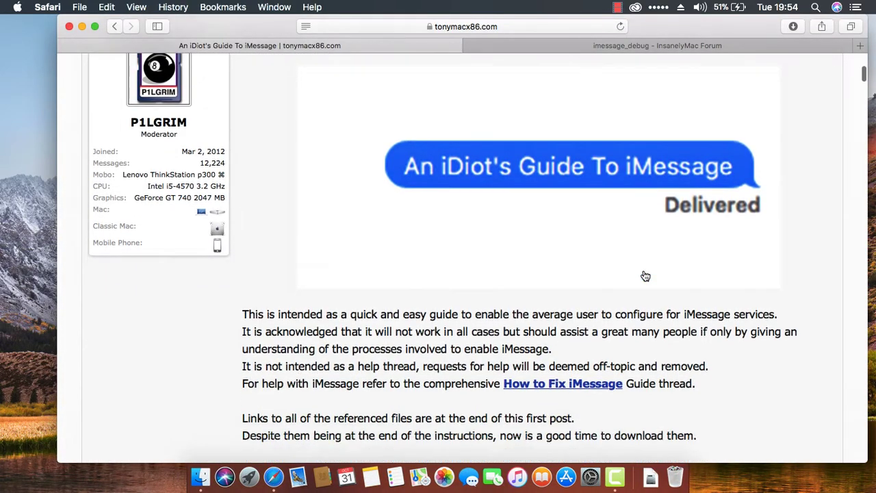
pyautogui.scroll(5, 644, 273)
pyautogui.scroll(-1, 643, 274)
pyautogui.scroll(-2, 643, 274)
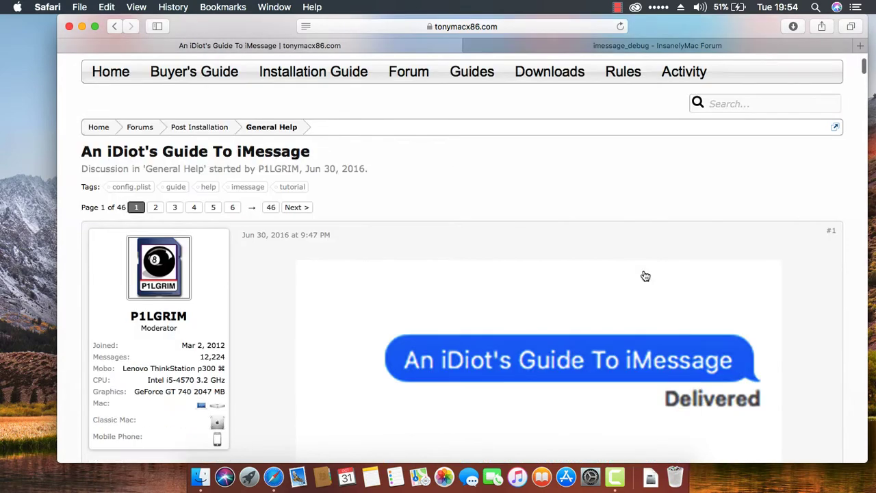
pyautogui.scroll(-1, 644, 275)
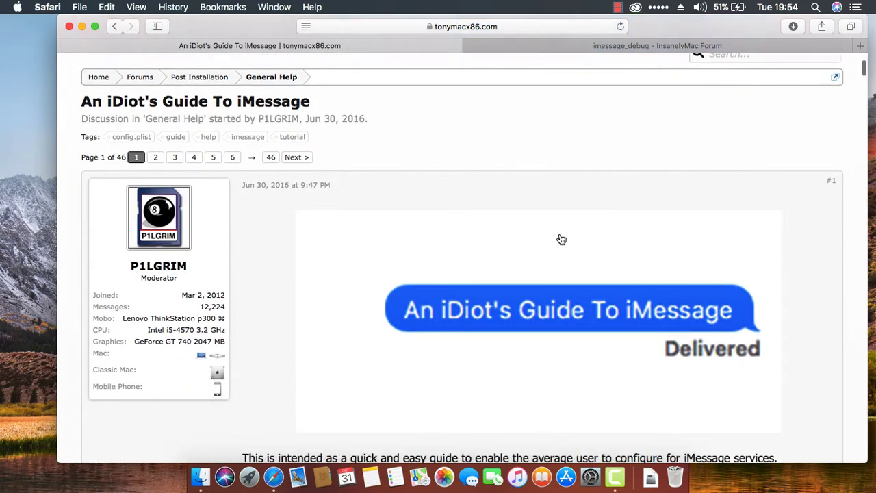
pyautogui.scroll(-5, 569, 241)
pyautogui.scroll(10, 568, 241)
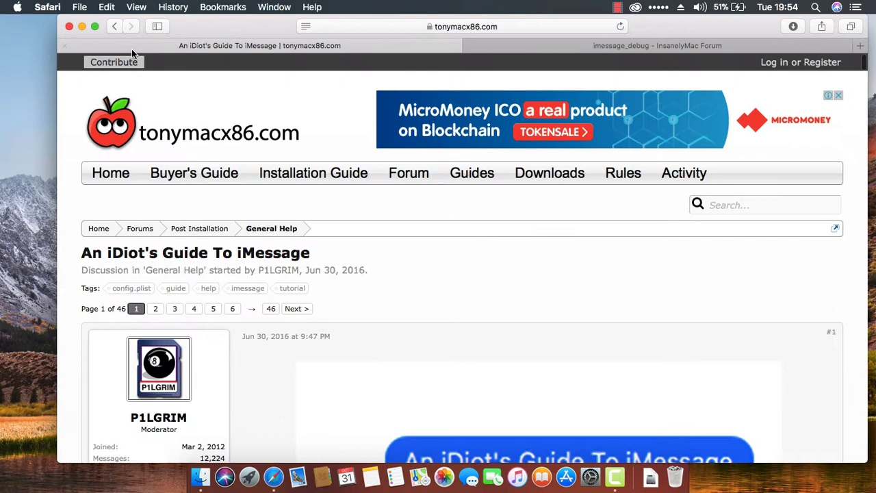
pyautogui.click(64, 45)
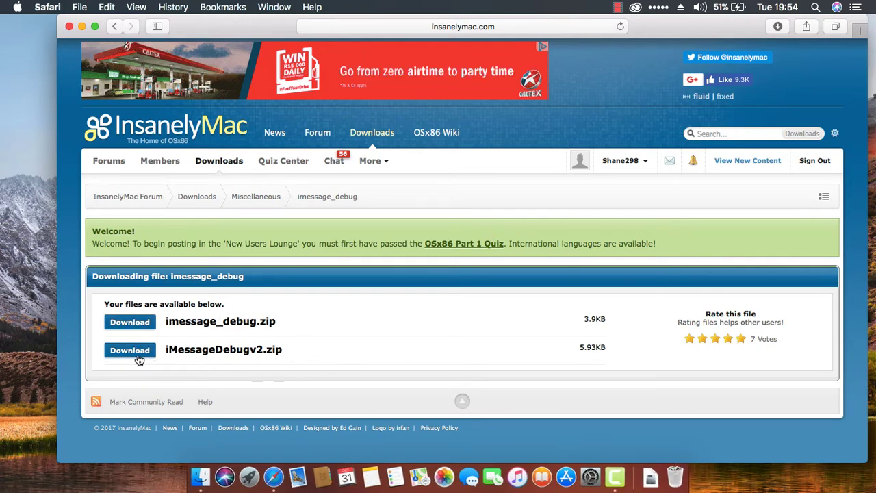
# Download iMessageDebugv2.zip from InsanelyMac and close Safari
pyautogui.click(127, 326)
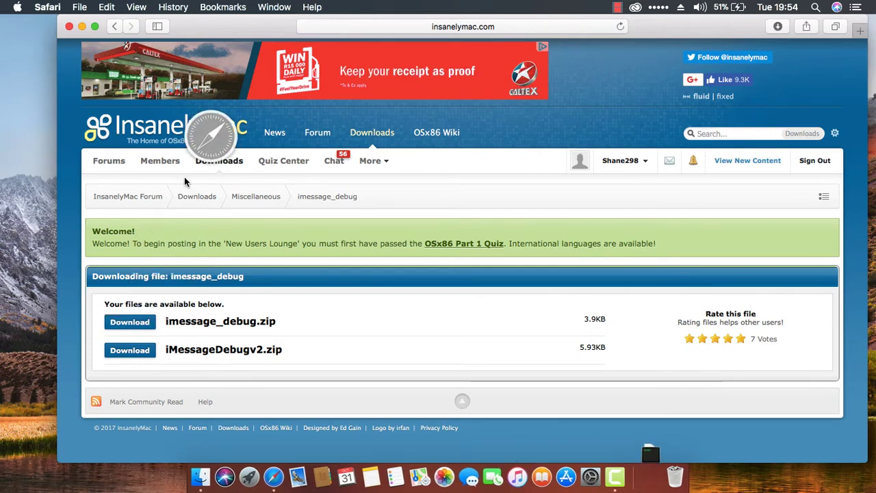
pyautogui.click(68, 27)
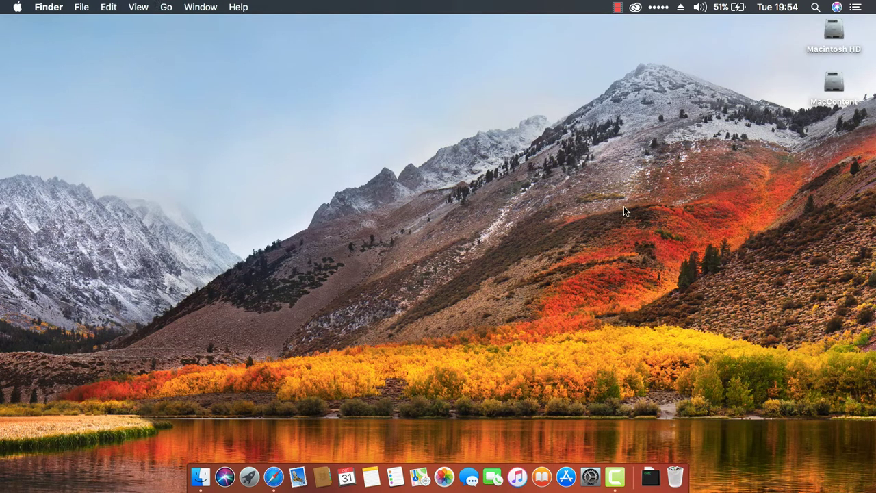
# Launch Clover Configurator through a Spotlight search for 'clover'
pyautogui.press('Tab')
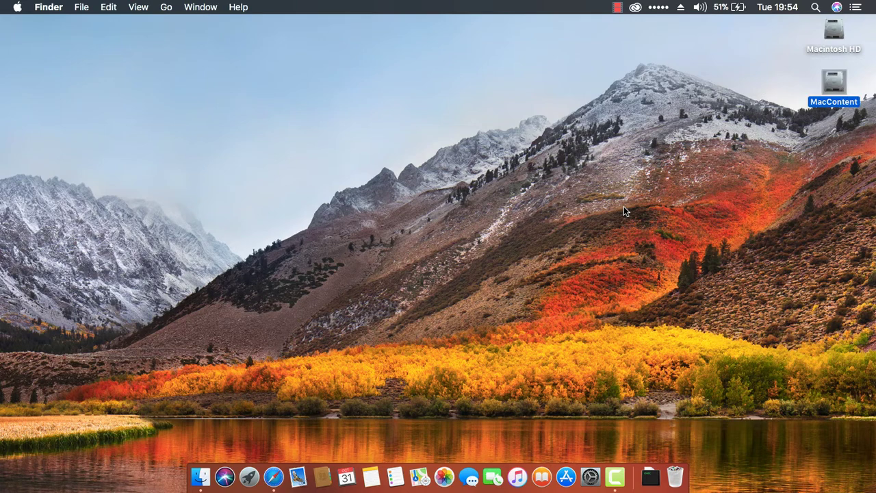
pyautogui.press('super+e')
pyautogui.press('super+space')
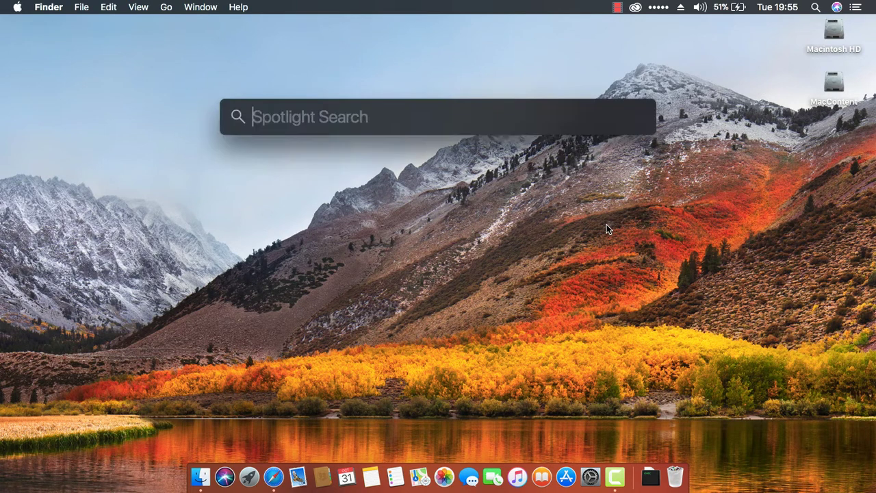
pyautogui.write('clover')
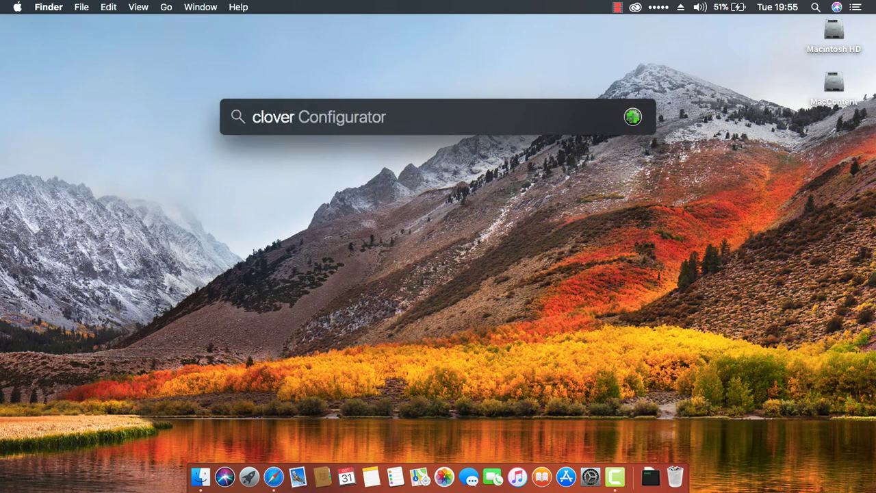
pyautogui.press('Return')
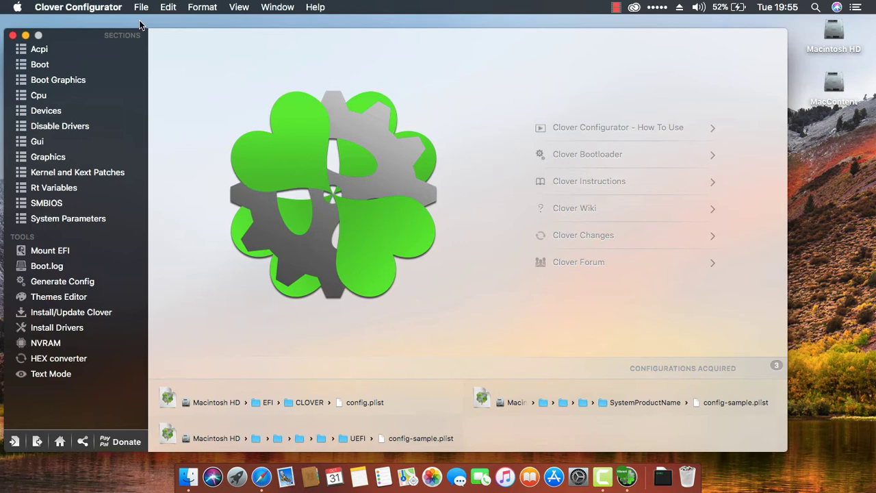
# Mount the boot disk's EFI partition with the Mount EFI tool and open it in Finder
pyautogui.click(50, 251)
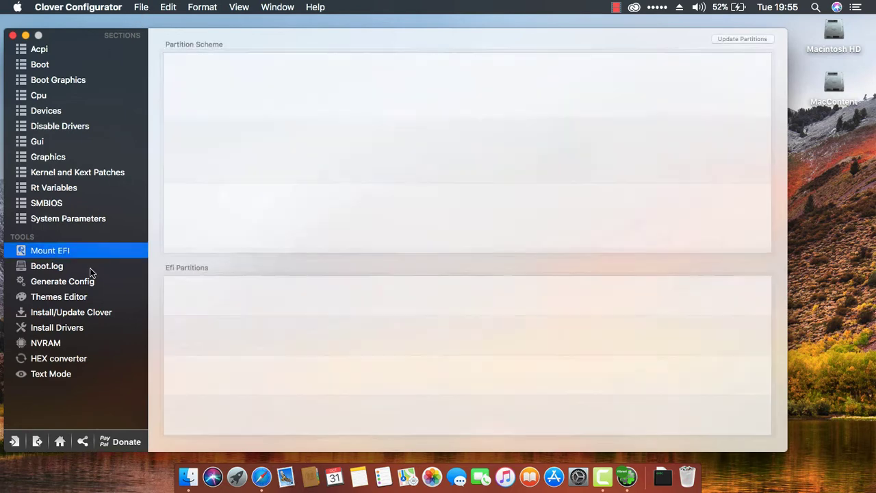
pyautogui.click(747, 306)
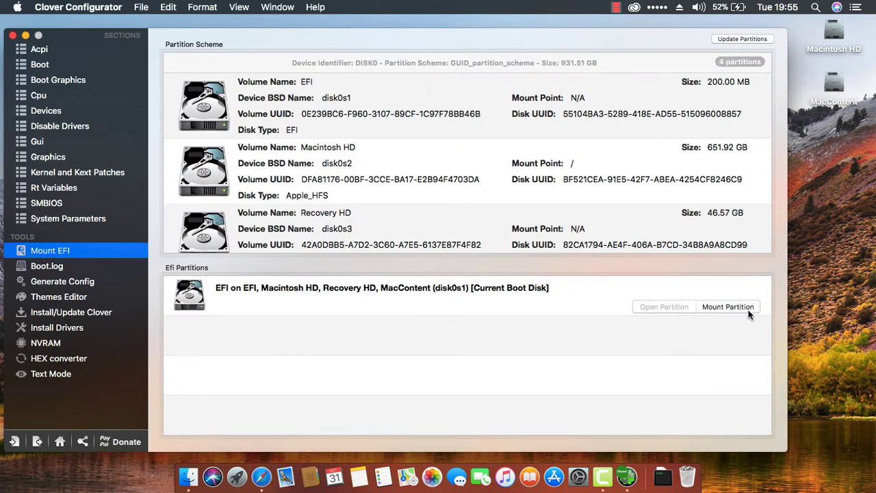
pyautogui.click(680, 308)
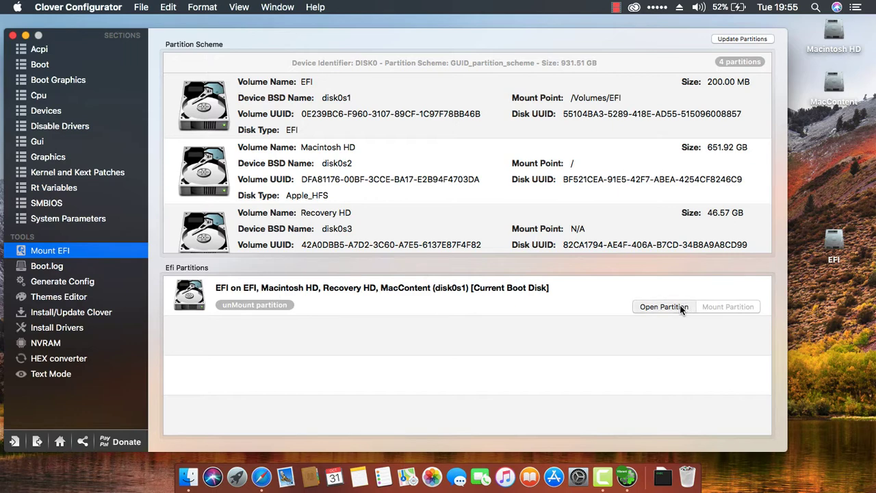
# Go into EFI > CLOVER and open config copy.plist in Clover Configurator
pyautogui.doubleClick(363, 118)
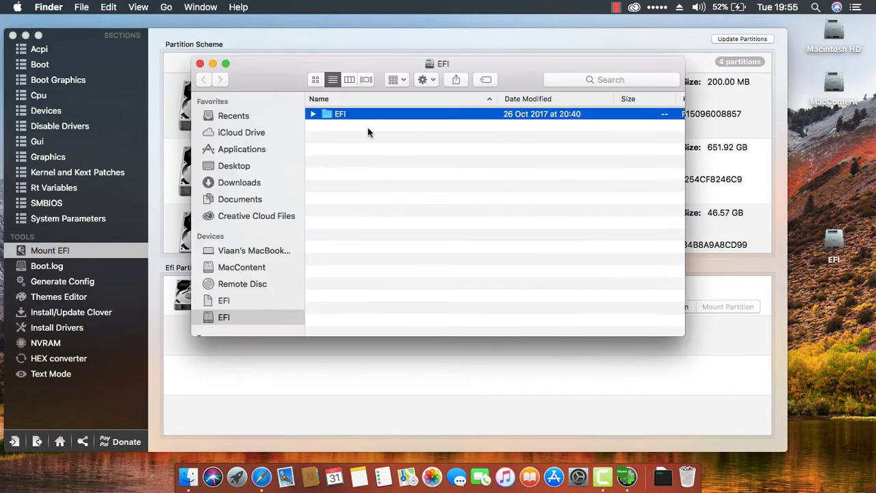
pyautogui.doubleClick(348, 139)
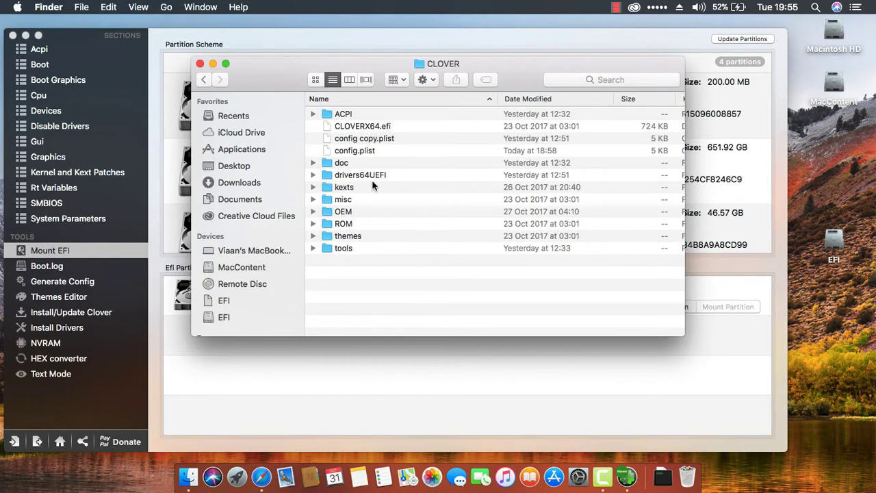
pyautogui.click(382, 149)
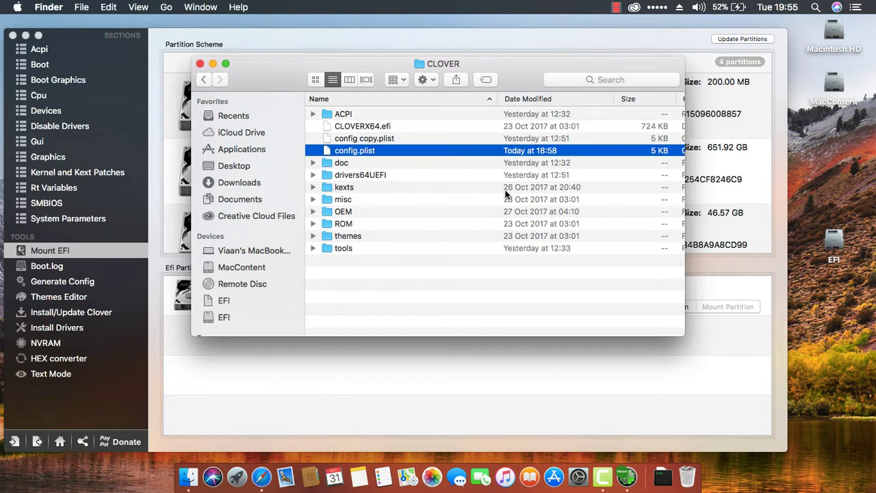
pyautogui.click(397, 139)
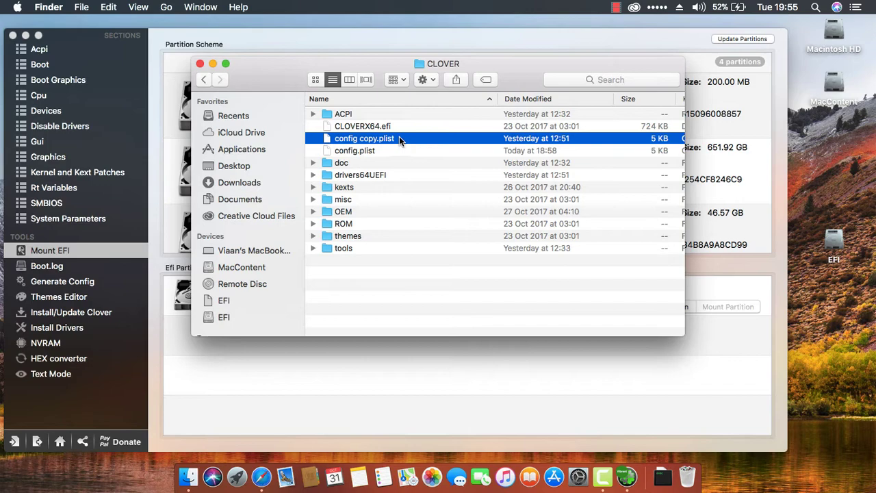
pyautogui.doubleClick(362, 140)
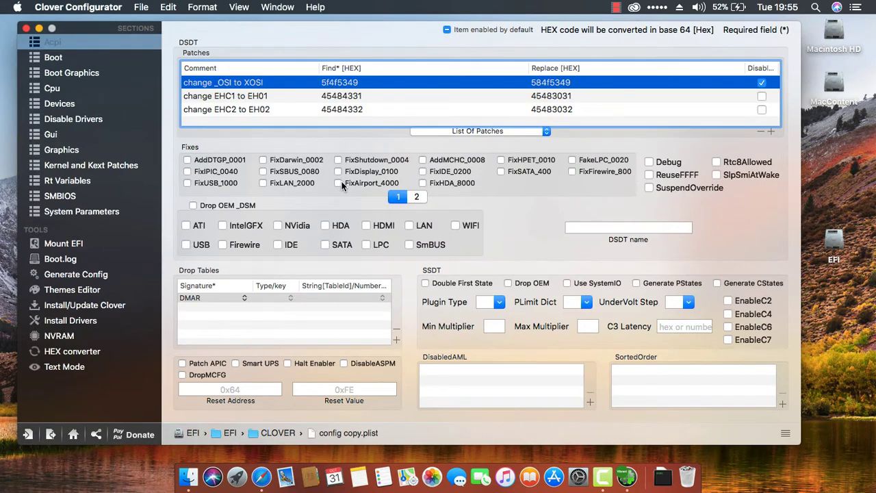
# Show the Rt Variables section with its empty ROM and MLB fields
pyautogui.click(80, 182)
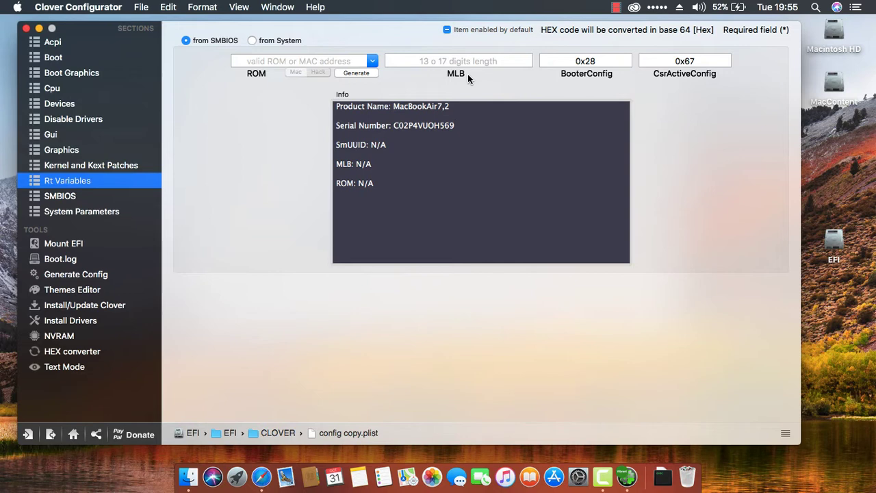
# Run imessage_debug from Downloads, allow it past Gatekeeper, and view its Terminal output
pyautogui.click(663, 477)
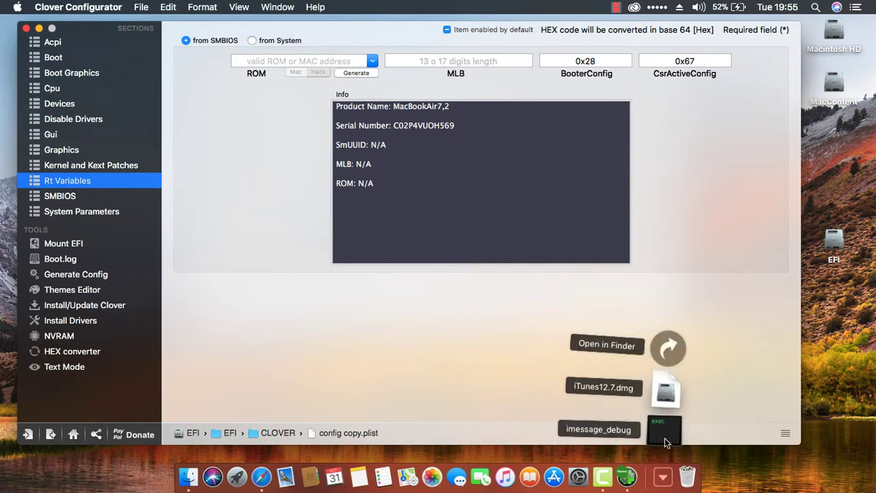
pyautogui.click(665, 436)
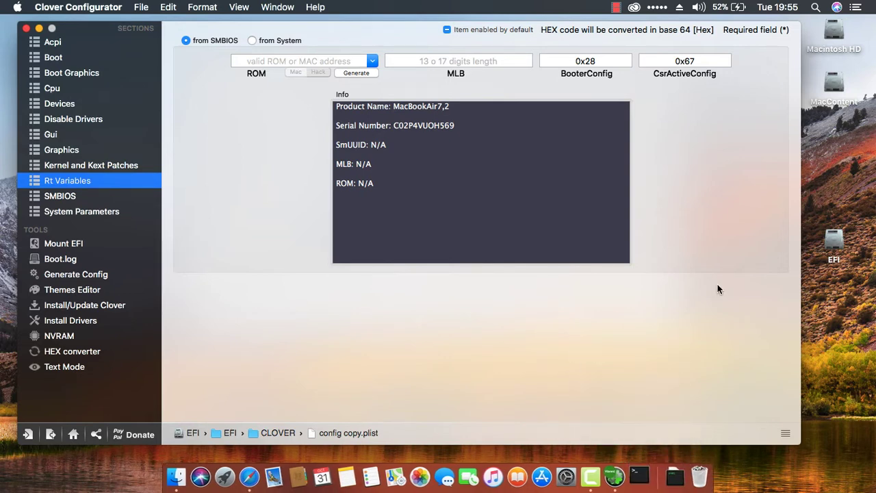
pyautogui.click(556, 185)
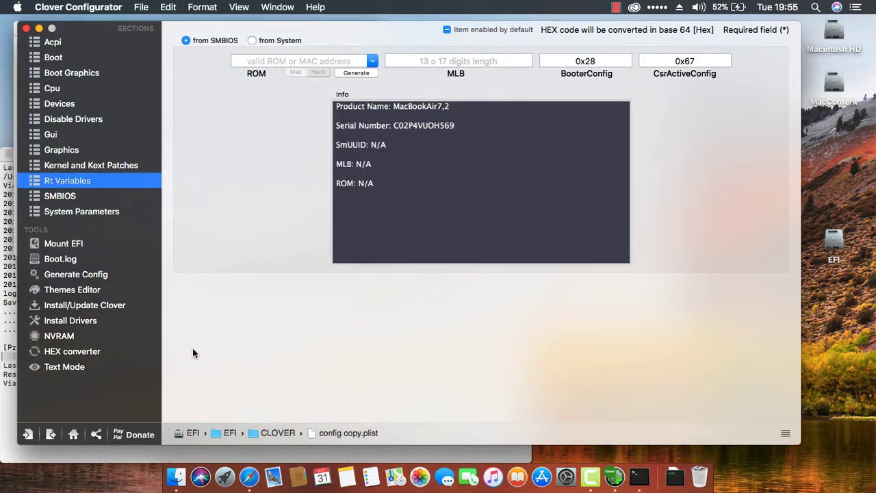
pyautogui.click(14, 389)
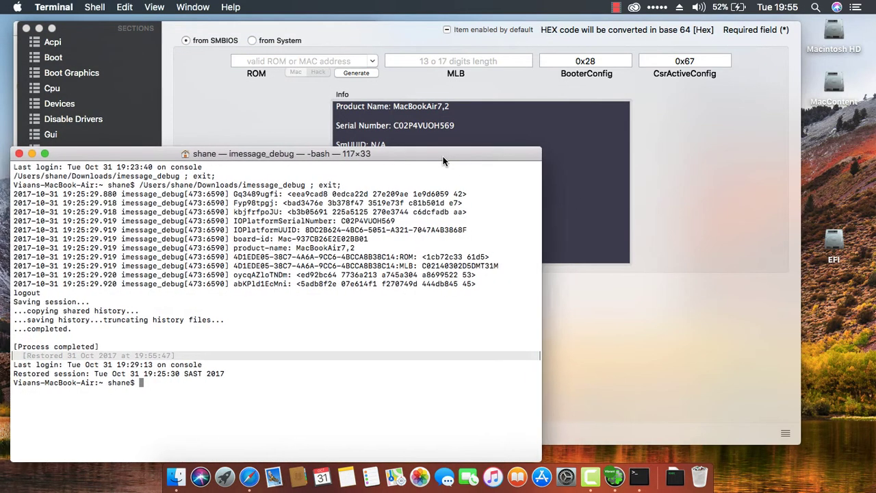
# Copy the ROM value from Terminal into the ROM field as 1cb72c3361d5, removing the space
pyautogui.moveTo(431, 157)
pyautogui.mouseDown()
pyautogui.moveTo(796, 156)
pyautogui.moveTo(766, 176)
pyautogui.mouseUp()
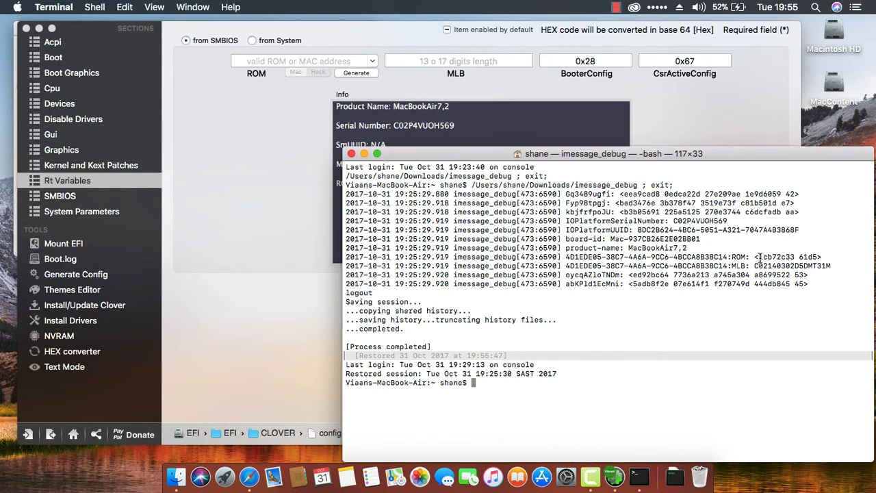
pyautogui.moveTo(758, 257); pyautogui.dragTo(818, 256)
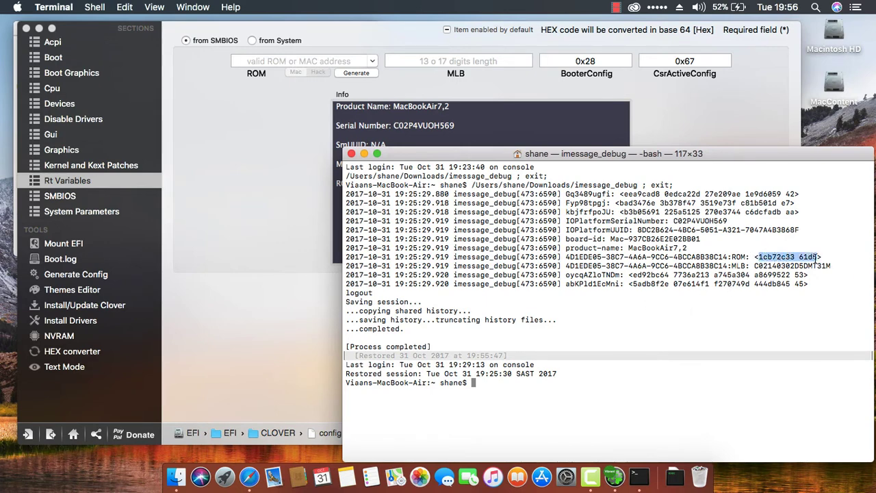
pyautogui.rightClick(814, 257)
pyautogui.click(694, 320)
pyautogui.click(298, 61)
pyautogui.rightClick(337, 63)
pyautogui.click(356, 94)
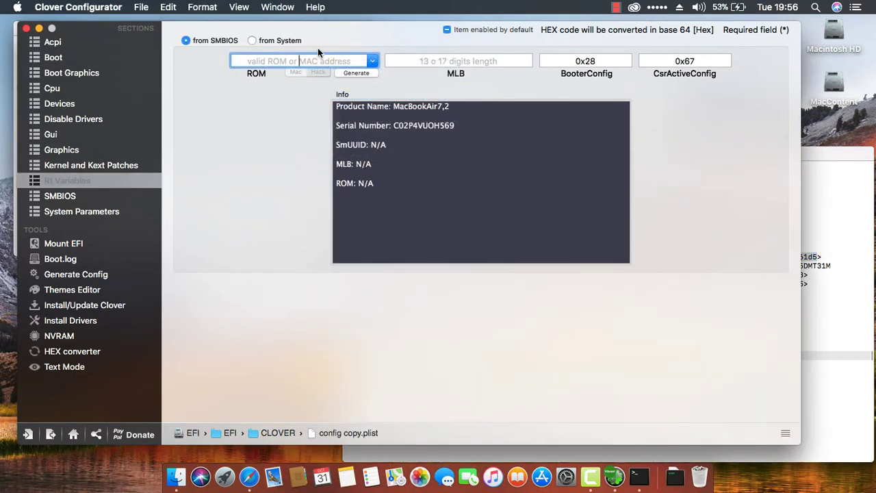
pyautogui.press('BackSpace')
pyautogui.click(440, 61)
pyautogui.click(860, 395)
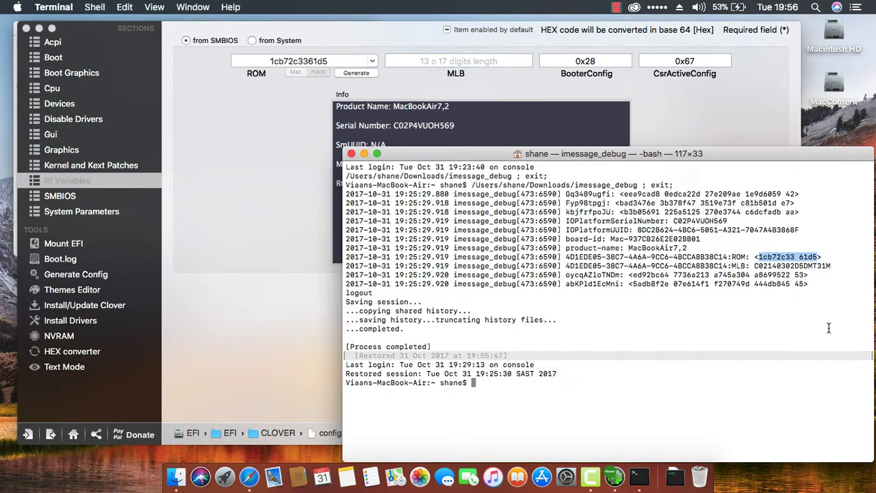
pyautogui.moveTo(754, 266); pyautogui.dragTo(831, 266)
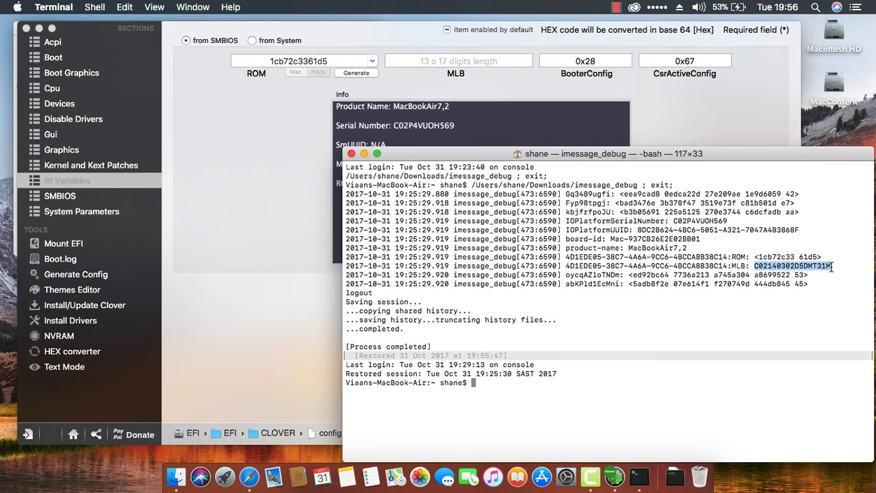
pyautogui.rightClick(814, 265)
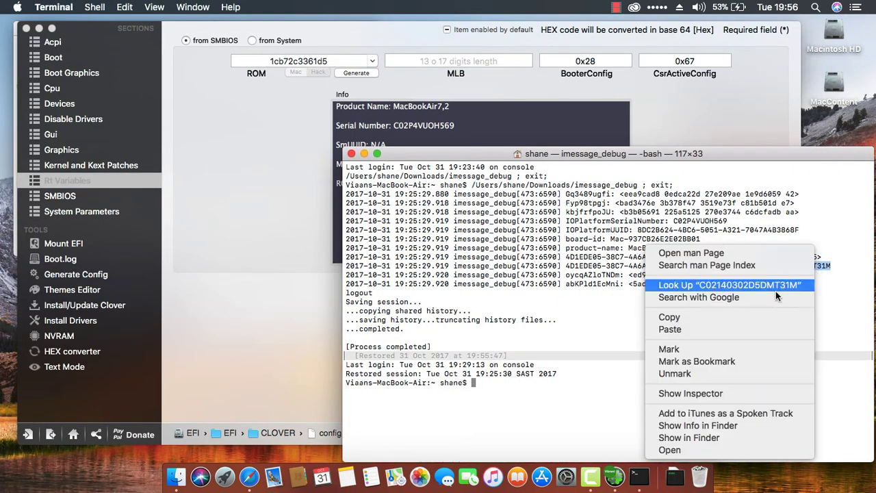
pyautogui.click(714, 315)
pyautogui.click(498, 59)
pyautogui.rightClick(499, 59)
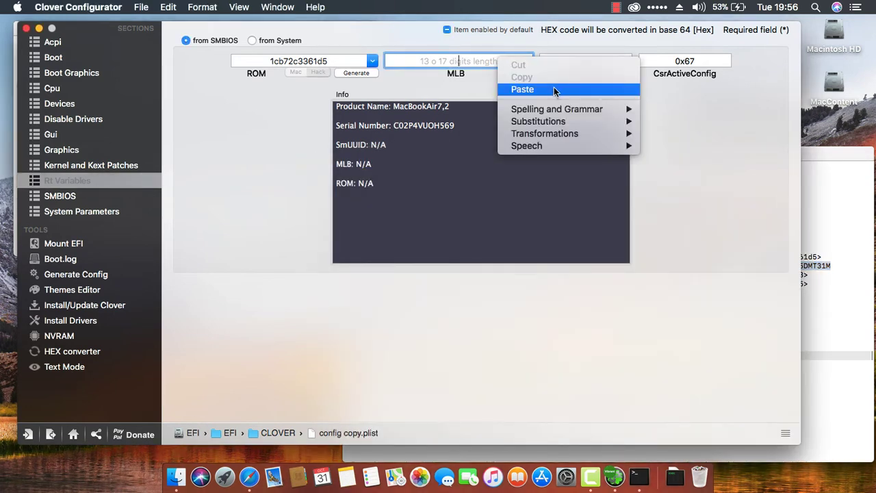
pyautogui.click(556, 89)
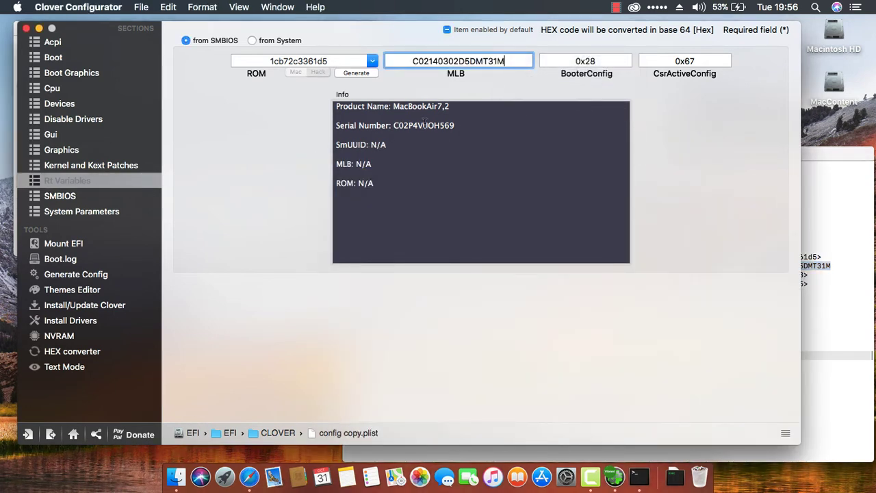
pyautogui.click(54, 197)
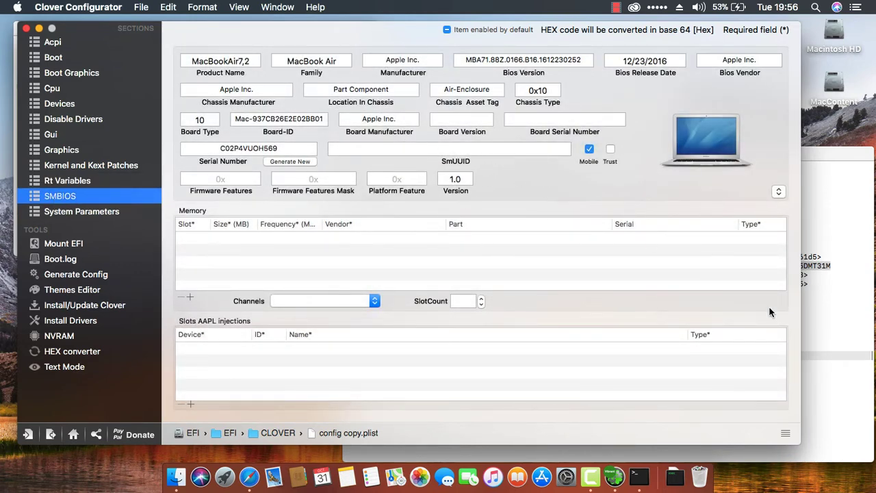
# Copy the IOPlatformUUID from Terminal and attempt pasting it into SmUUID
pyautogui.click(851, 363)
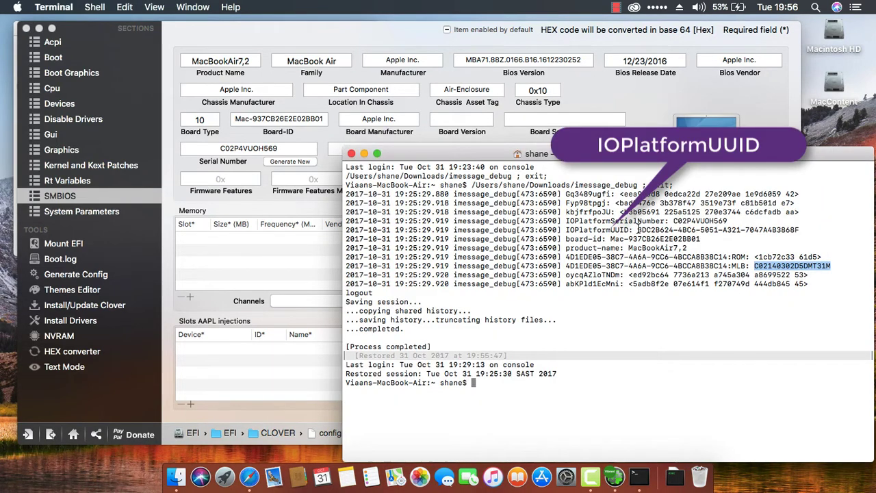
pyautogui.click(641, 231)
pyautogui.moveTo(637, 231); pyautogui.dragTo(797, 231)
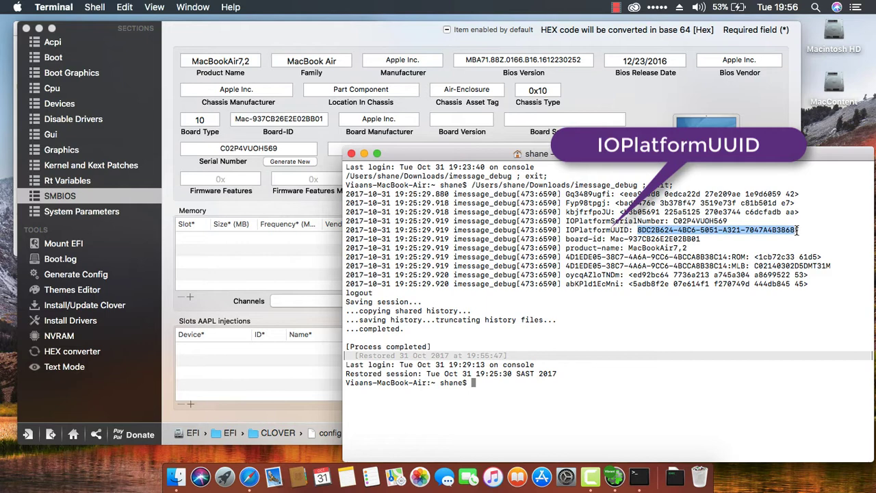
pyautogui.rightClick(799, 230)
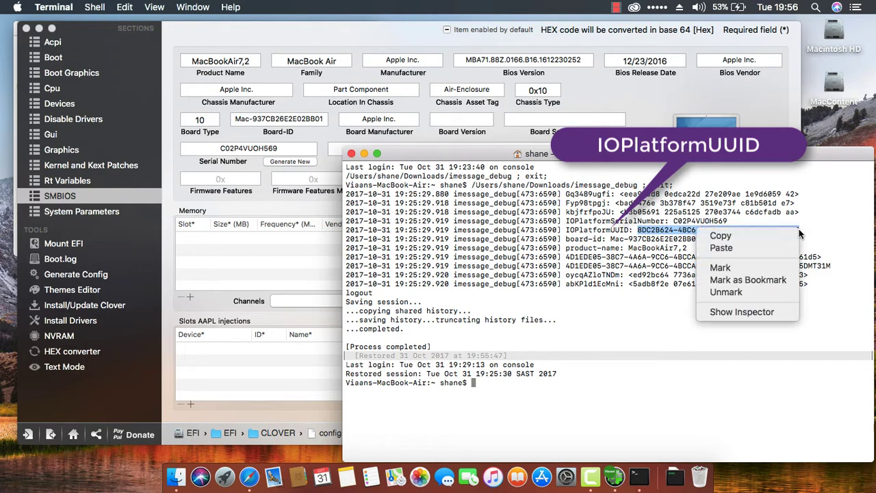
pyautogui.click(724, 235)
pyautogui.click(405, 149)
pyautogui.rightClick(410, 149)
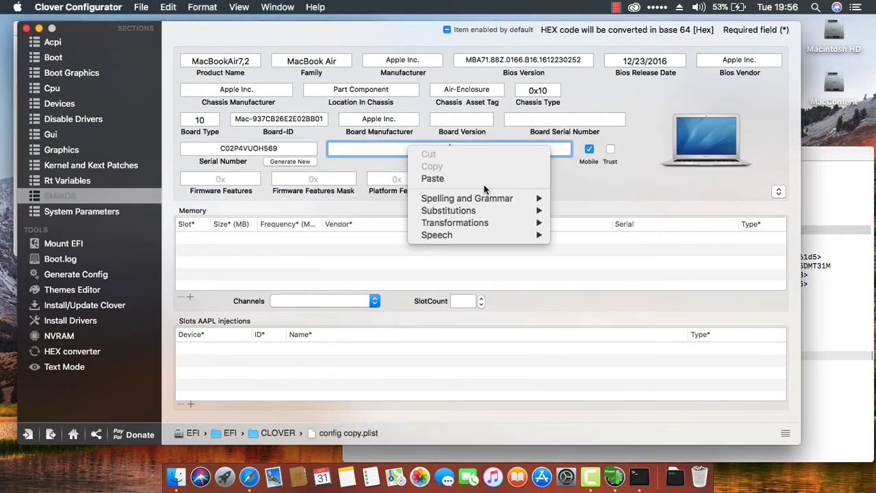
pyautogui.click(469, 190)
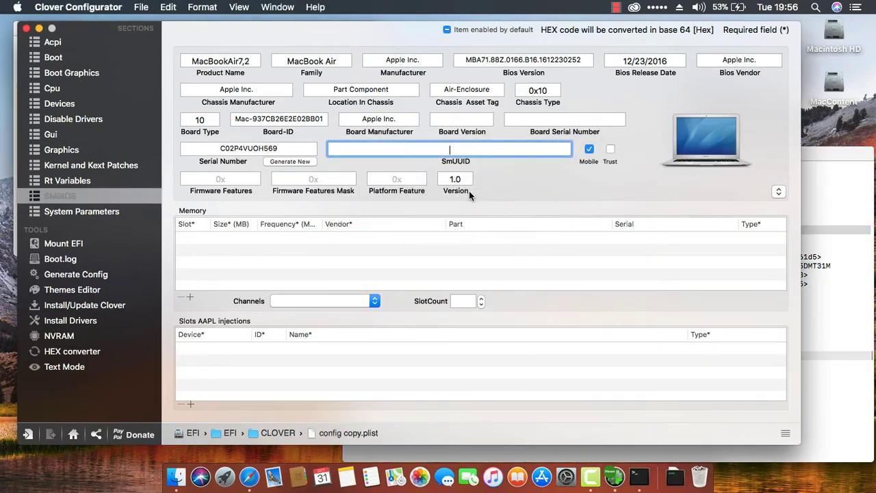
pyautogui.rightClick(515, 148)
pyautogui.click(539, 178)
# Reselect the full IOPlatformUUID in Terminal and paste it into SmUUID
pyautogui.click(837, 304)
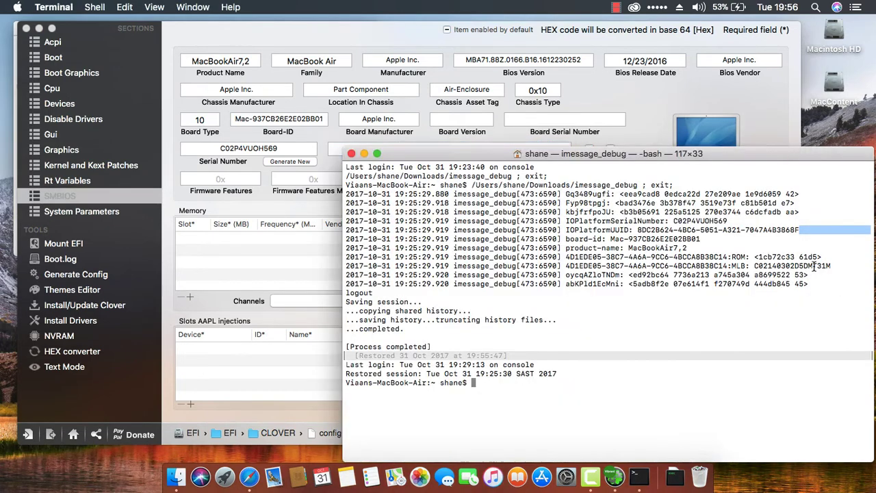
pyautogui.moveTo(637, 230); pyautogui.dragTo(794, 230)
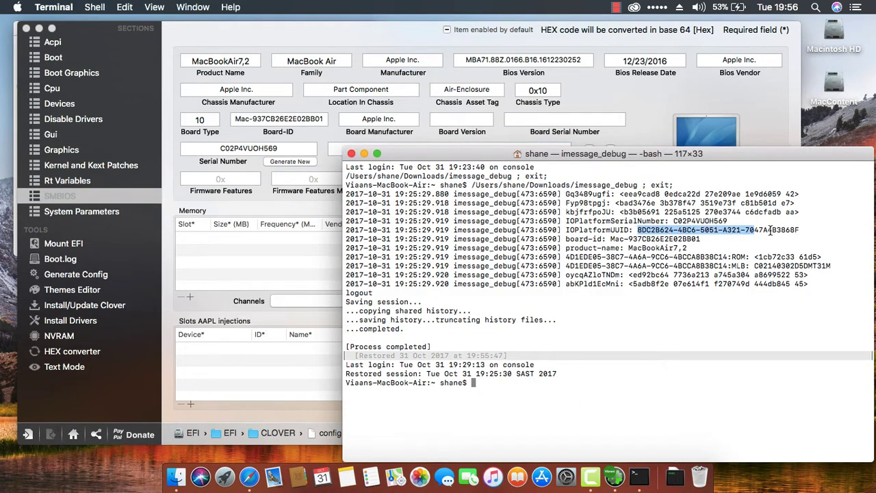
pyautogui.rightClick(798, 229)
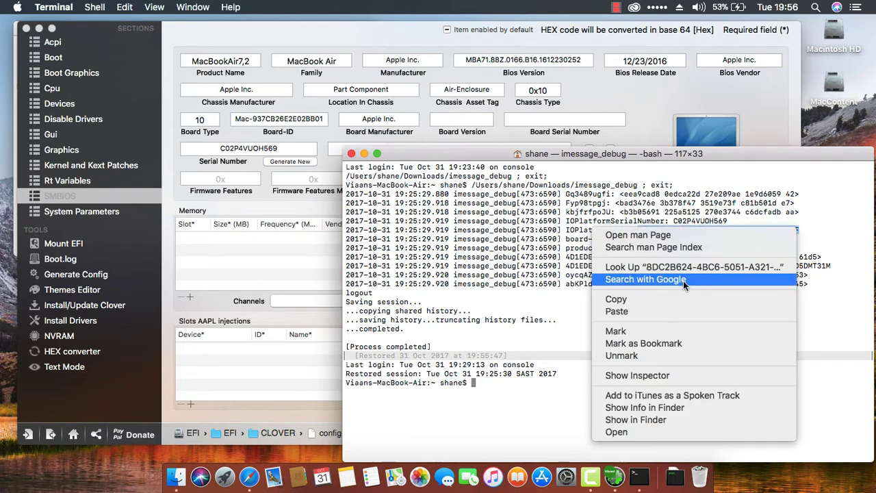
pyautogui.click(669, 302)
pyautogui.click(323, 206)
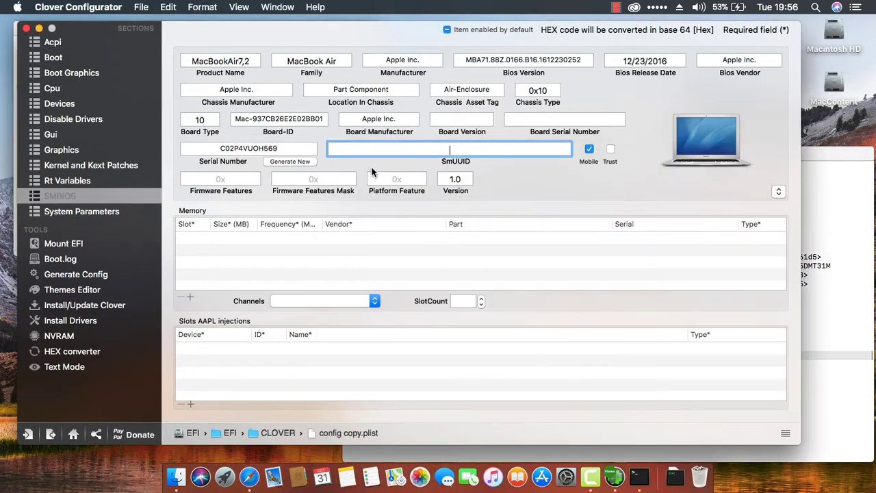
pyautogui.rightClick(396, 152)
pyautogui.click(422, 180)
pyautogui.click(578, 118)
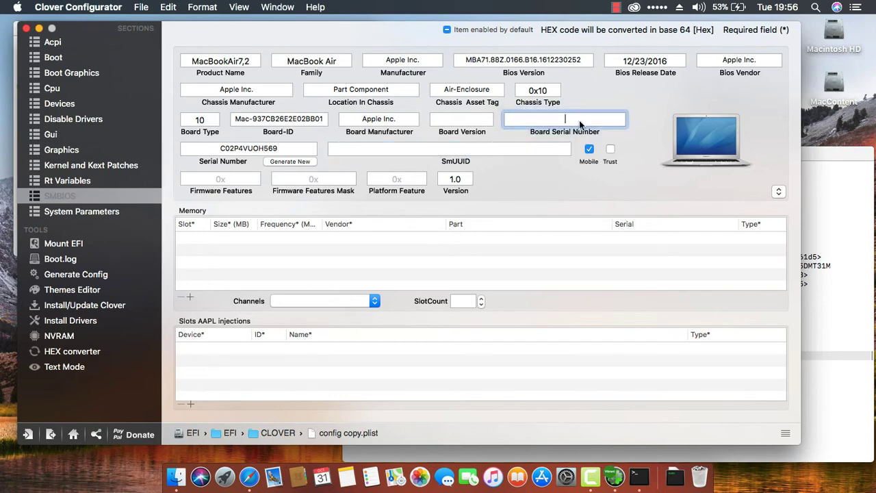
pyautogui.click(868, 302)
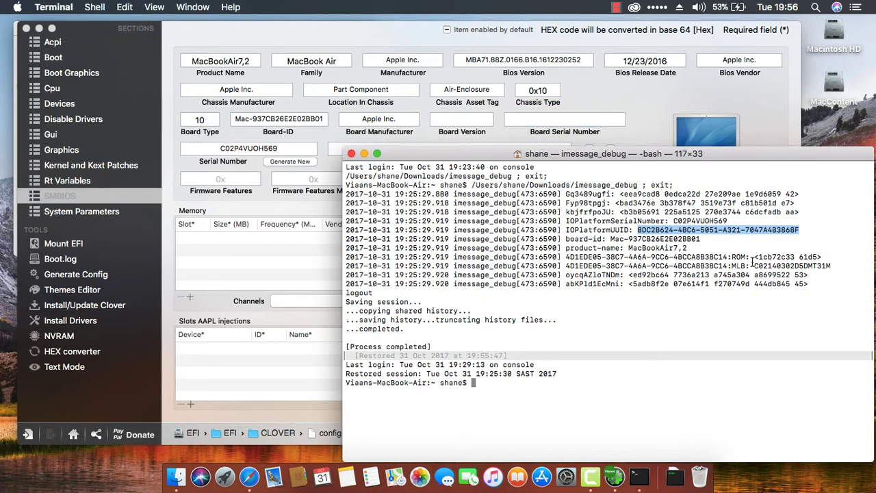
pyautogui.moveTo(728, 221); pyautogui.dragTo(673, 221)
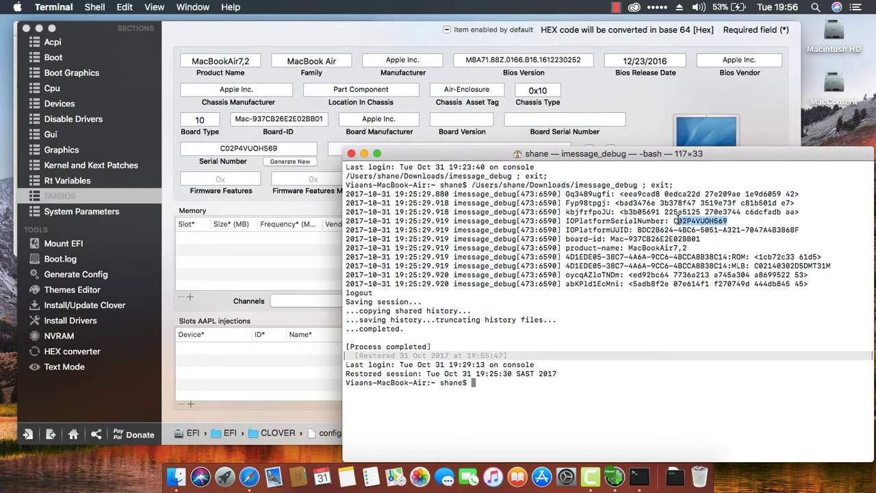
pyautogui.rightClick(674, 221)
pyautogui.click(697, 290)
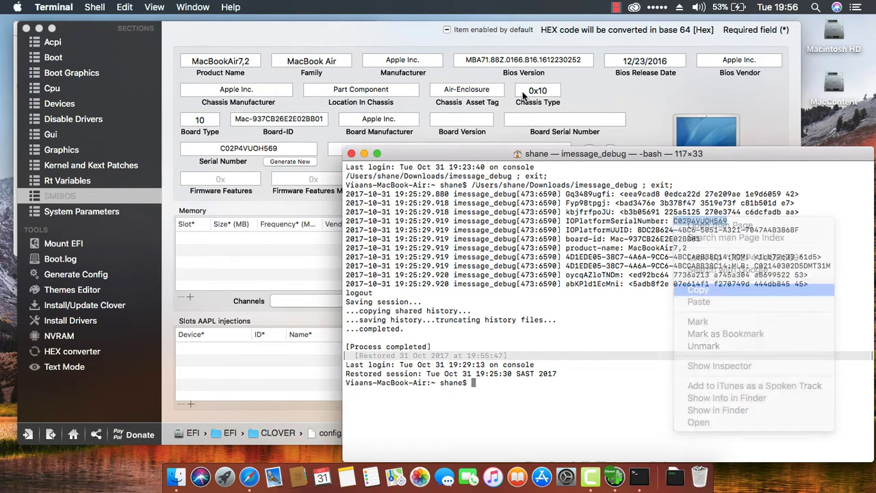
pyautogui.click(529, 121)
pyautogui.rightClick(528, 121)
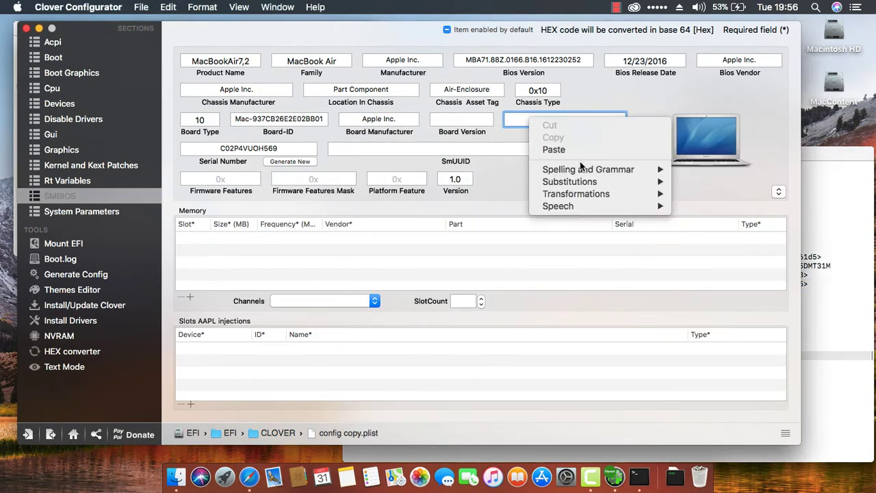
pyautogui.click(553, 149)
# Replace the SmUUID contents with 8DC2B624-4BC6-5051-A321-7047A4B3868F copied from Terminal
pyautogui.click(518, 150)
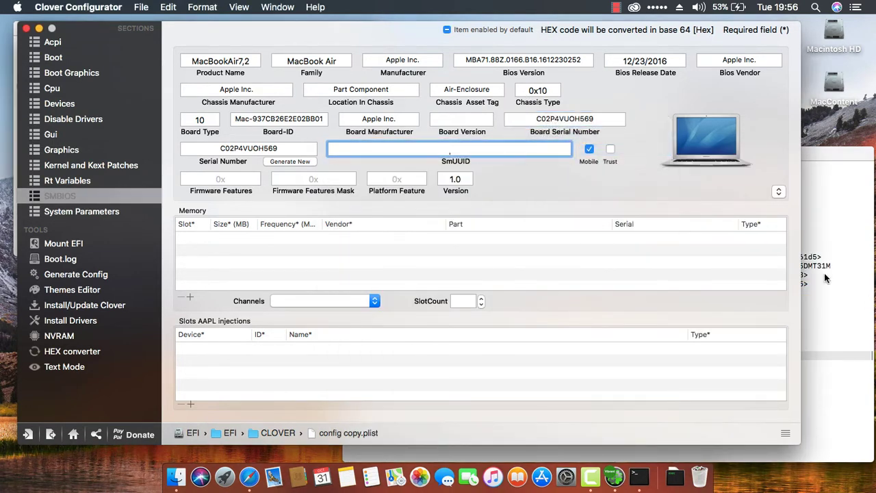
pyautogui.doubleClick(524, 149)
pyautogui.click(859, 330)
pyautogui.moveTo(799, 230); pyautogui.dragTo(638, 230)
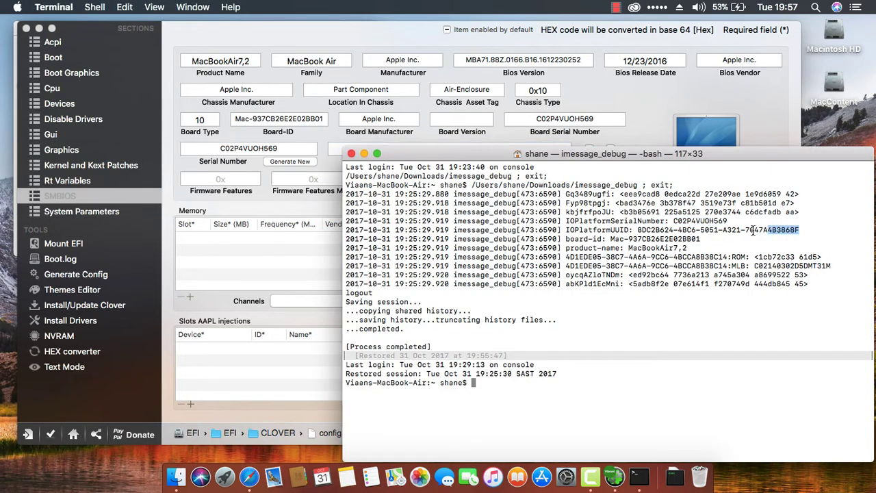
pyautogui.rightClick(638, 230)
pyautogui.click(662, 302)
pyautogui.click(409, 157)
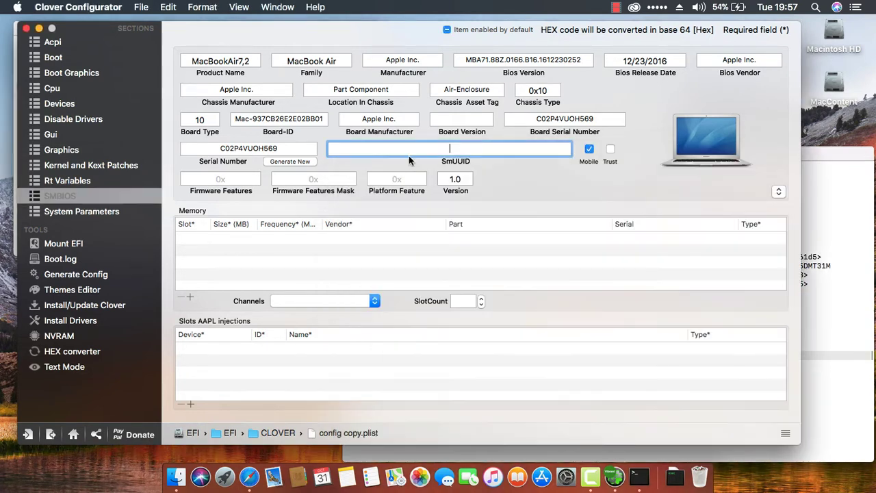
pyautogui.rightClick(462, 154)
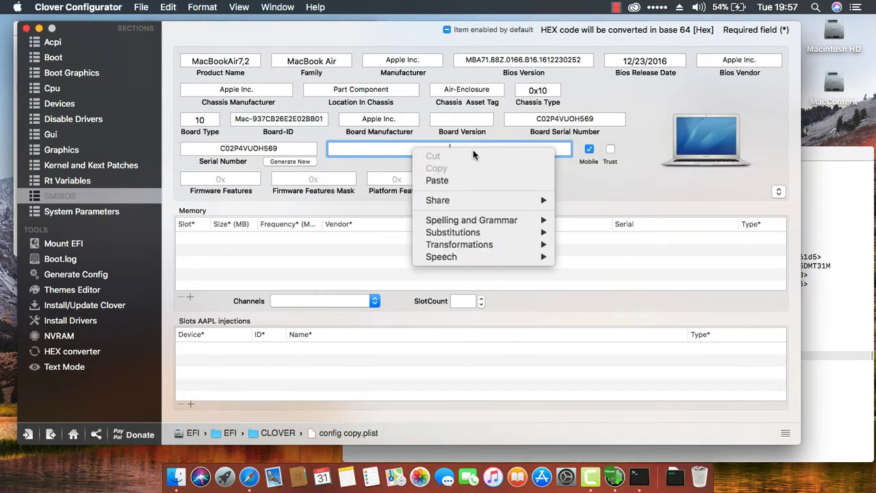
pyautogui.click(445, 181)
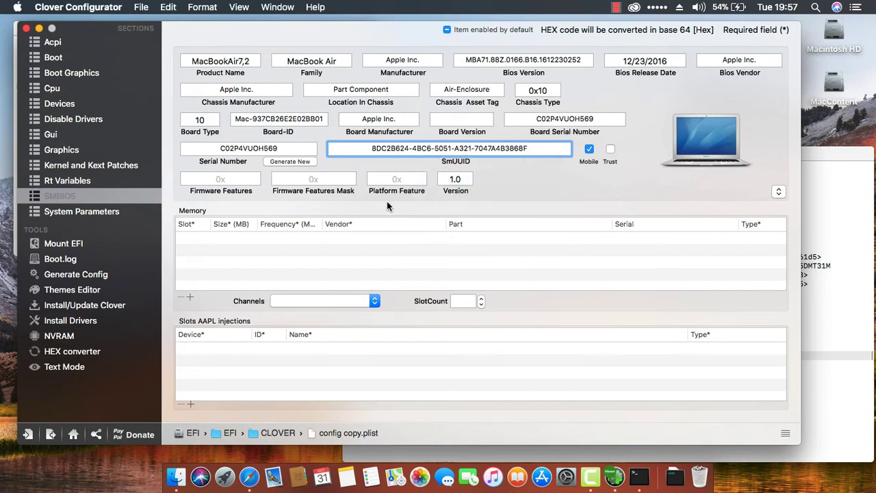
# Enable Inject System ID in System Parameters, save config copy.plist, and close it
pyautogui.click(100, 212)
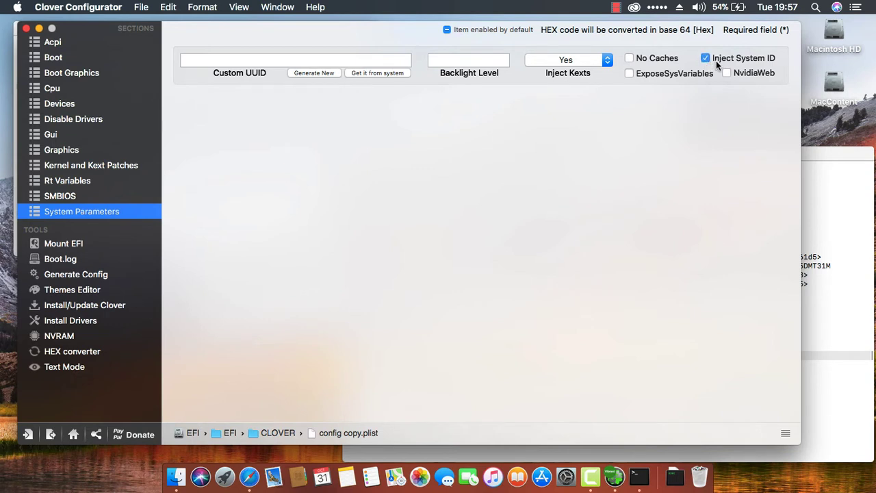
pyautogui.click(139, 10)
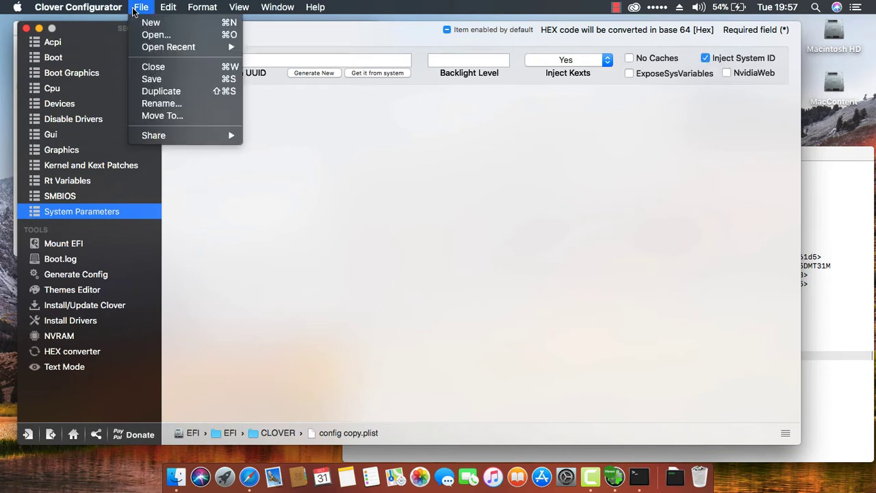
pyautogui.click(151, 79)
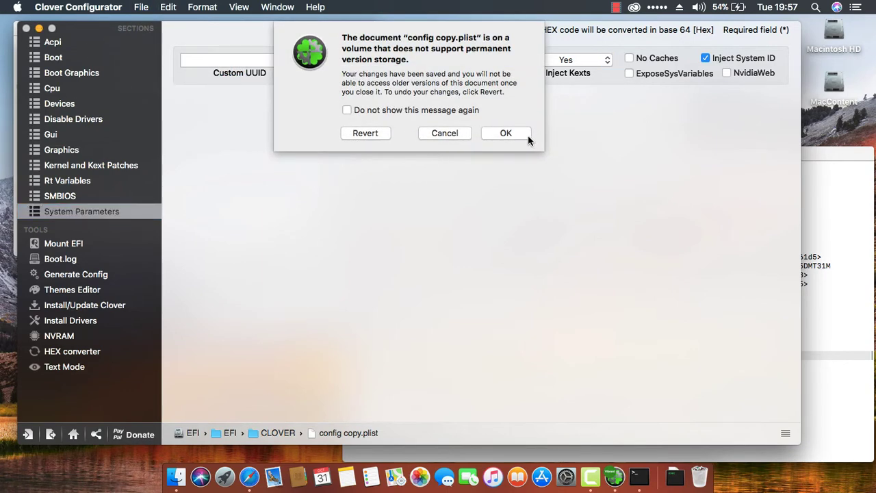
pyautogui.click(506, 133)
pyautogui.press('super+w')
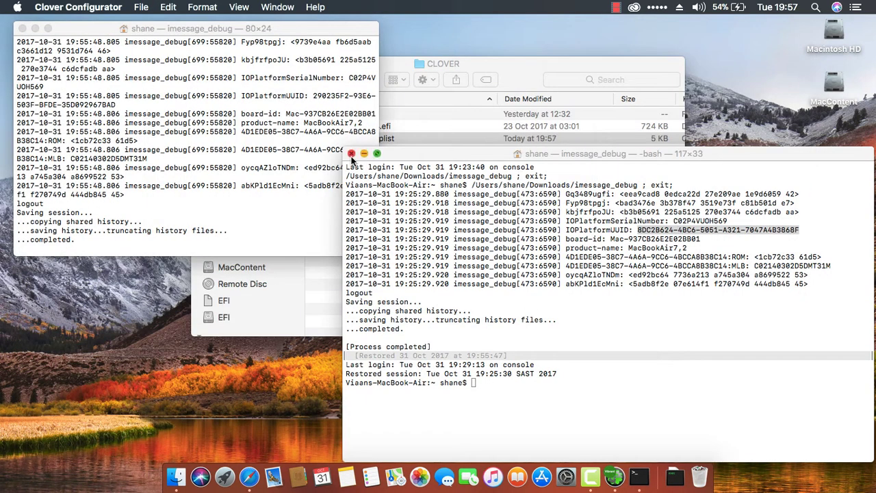
# Close both Terminal windows and the CLOVER folder window, then launch Messages from the Dock
pyautogui.click(351, 154)
pyautogui.click(22, 29)
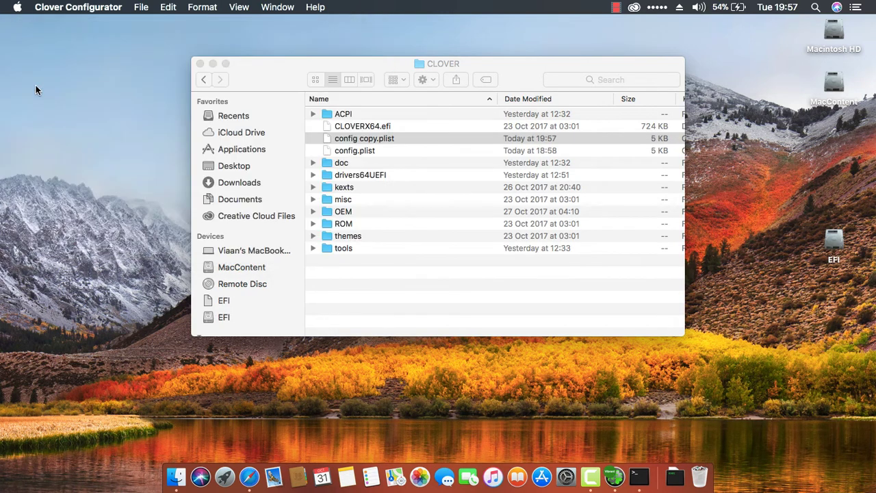
pyautogui.click(105, 101)
pyautogui.click(202, 65)
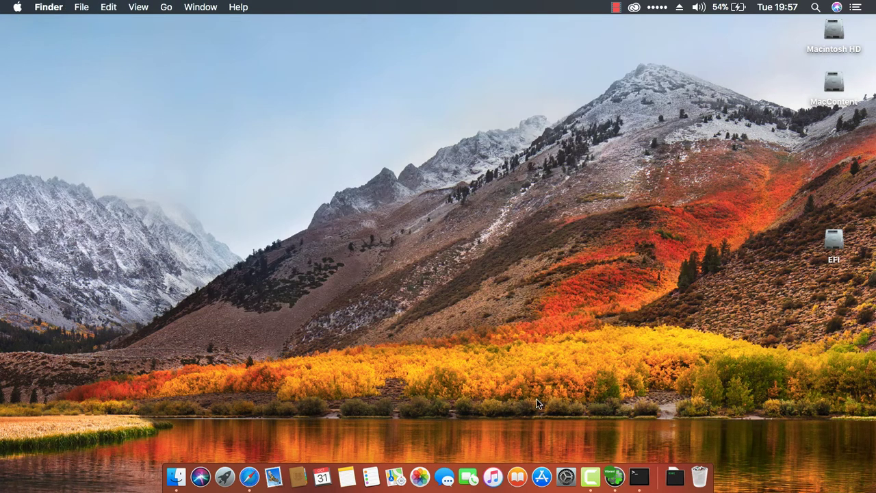
pyautogui.click(446, 477)
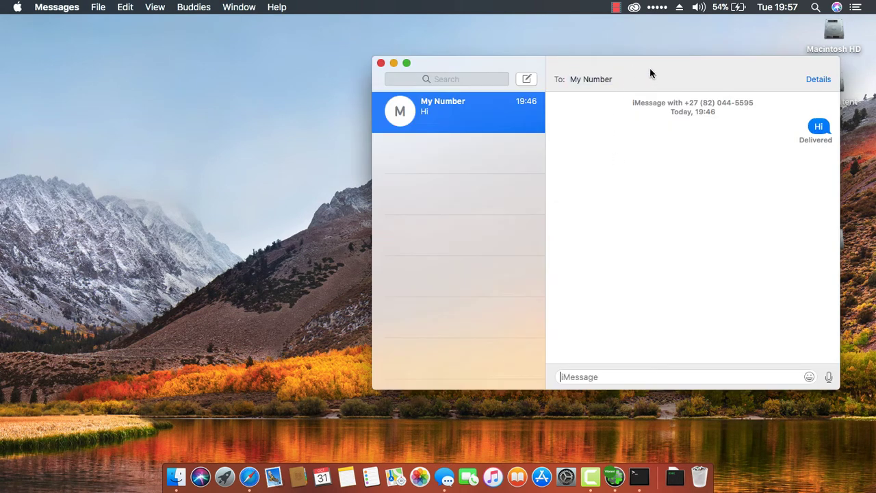
pyautogui.moveTo(650, 67); pyautogui.dragTo(503, 64)
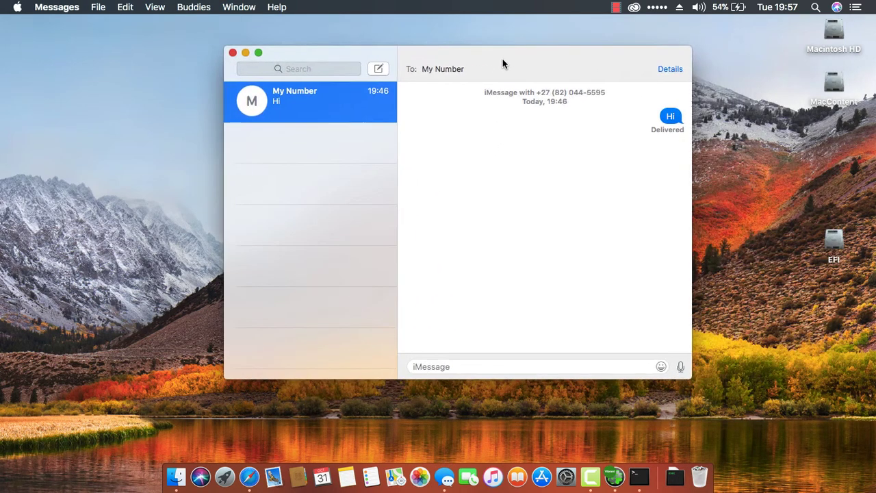
# Eject the EFI disk via its right-click menu
pyautogui.rightClick(839, 242)
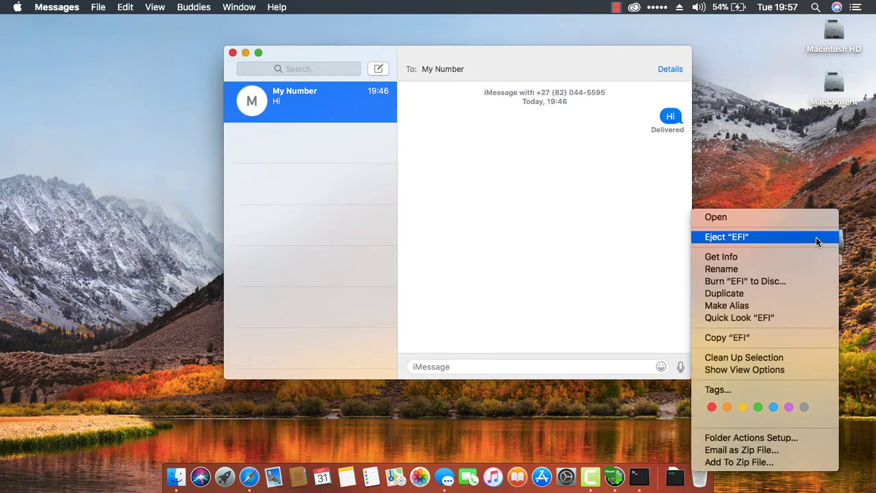
pyautogui.click(816, 236)
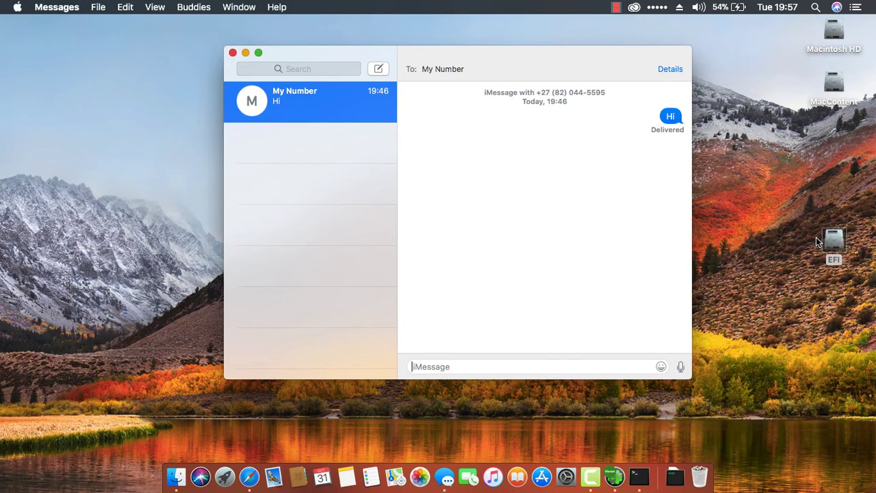
pyautogui.click(816, 237)
# Send the message 'Hi' in the My Number conversation
pyautogui.moveTo(556, 56); pyautogui.dragTo(530, 58)
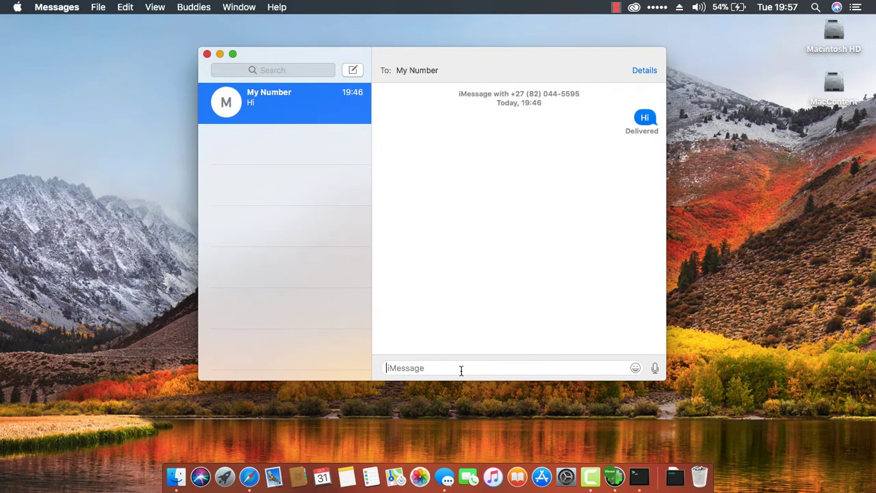
pyautogui.write('Hi')
pyautogui.press('Return')
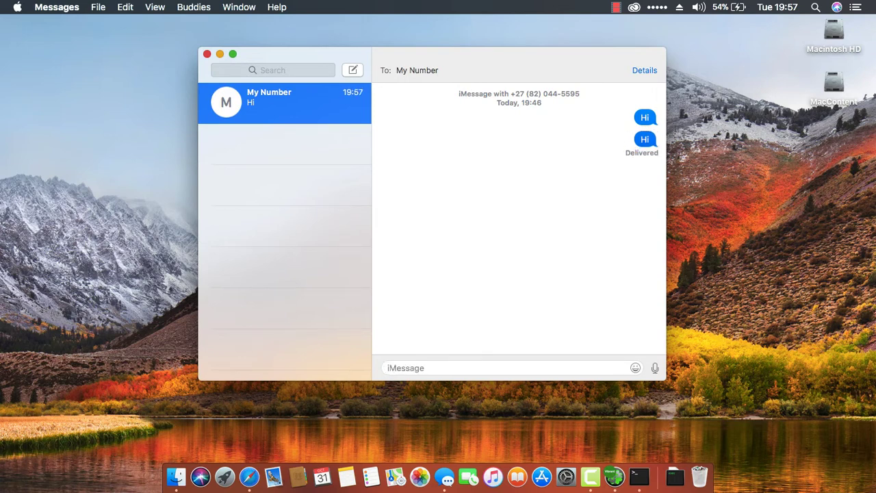